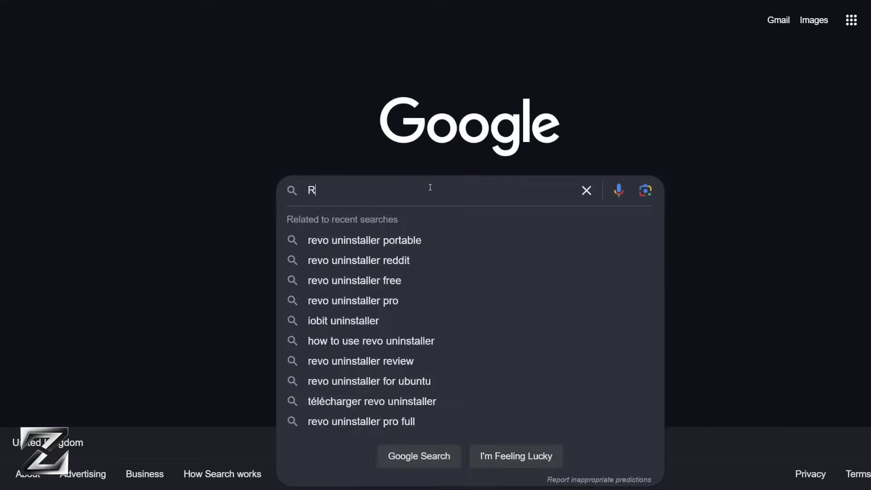
- Search Google for 'Revo Uninstaller' and download Revo Uninstaller FREE from the official site's Free Downloads page
type("evo Uninstaller")
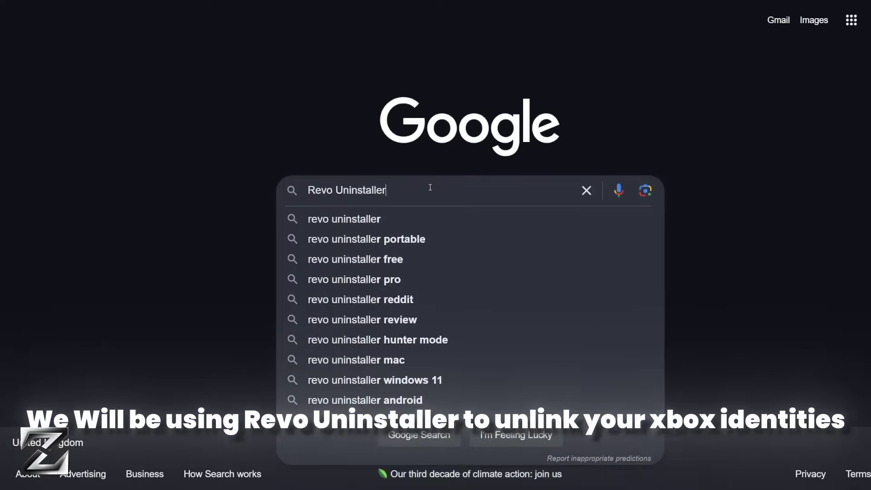
key("Return")
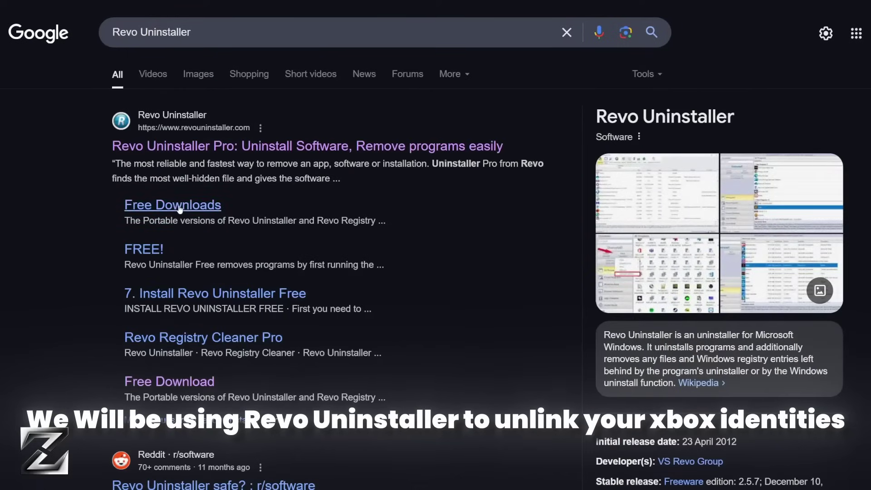
left_click(188, 209)
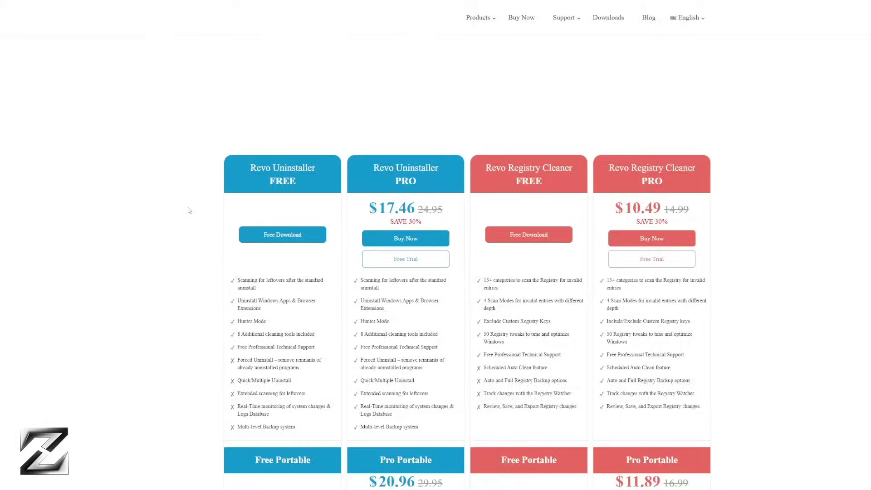
left_click(278, 236)
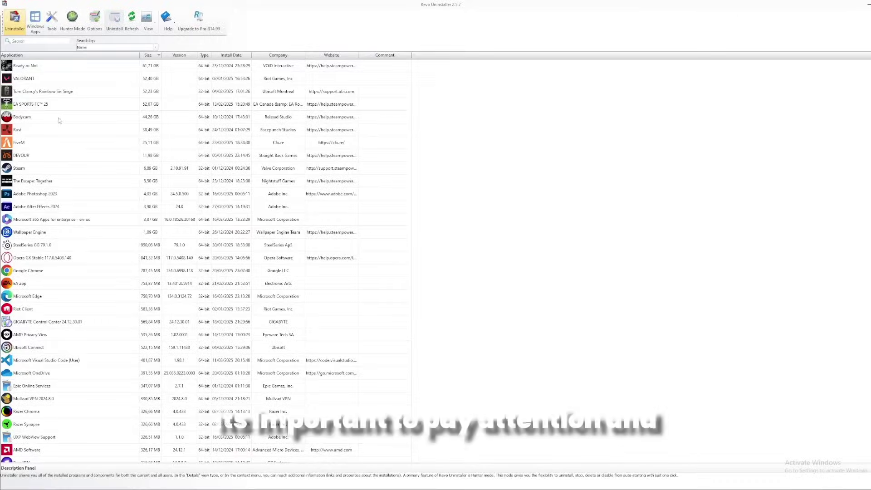
- Uninstall Skype from Revo's Windows Apps list, then scan for and delete all its leftover registry items
left_click(34, 28)
right_click(35, 61)
left_click(50, 64)
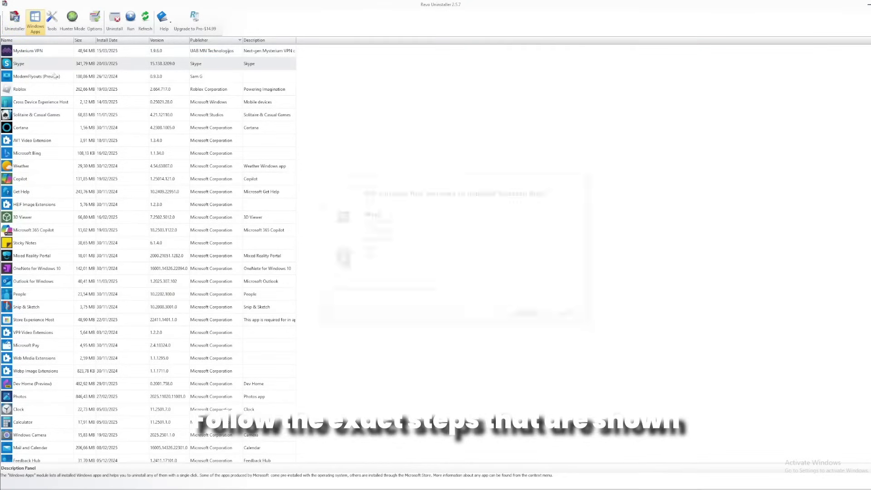
left_click(517, 316)
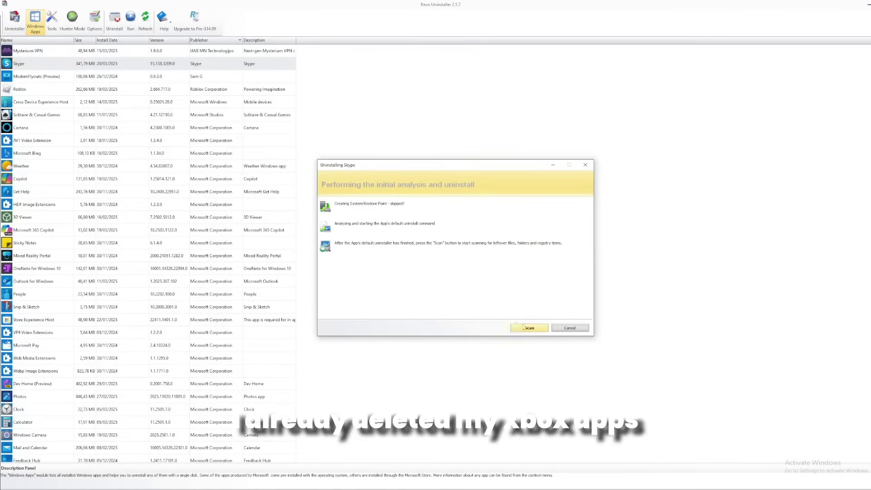
left_click(531, 328)
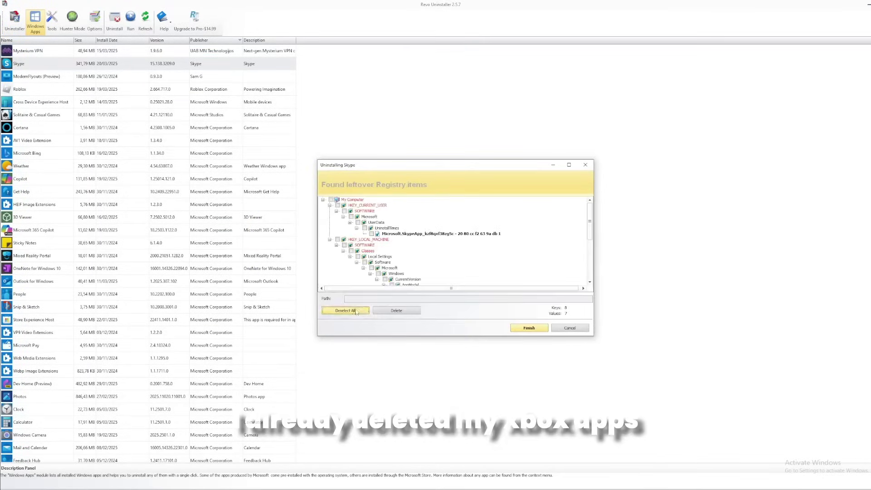
left_click(397, 310)
left_click(485, 268)
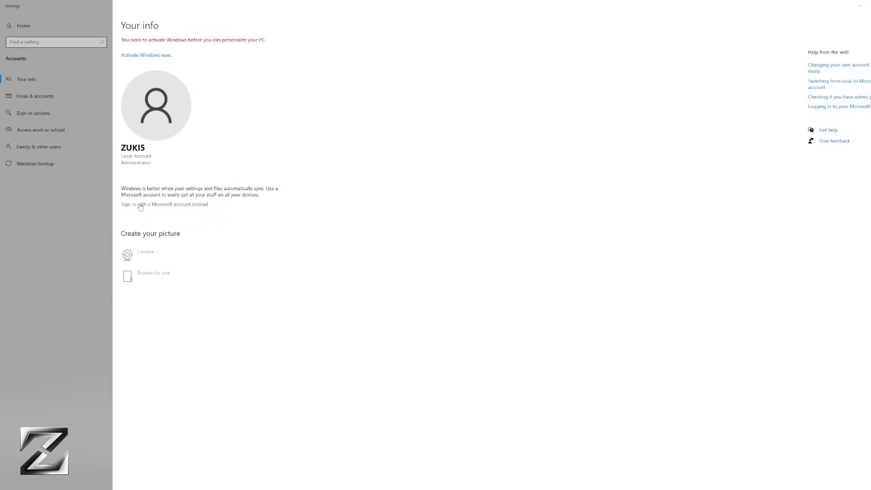
- Go to Email & accounts in the Settings Accounts sidebar to check for linked accounts
left_click(39, 101)
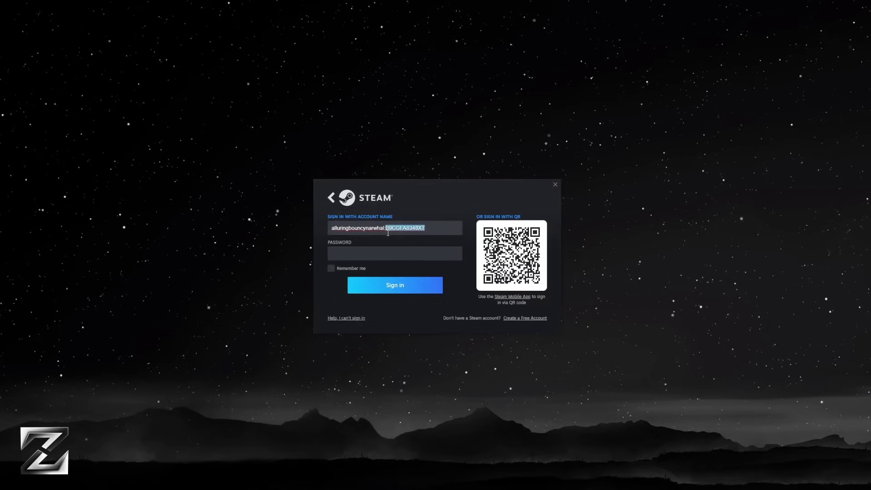
- Sign in to the other Steam account with the entered account name and password
left_click(394, 286)
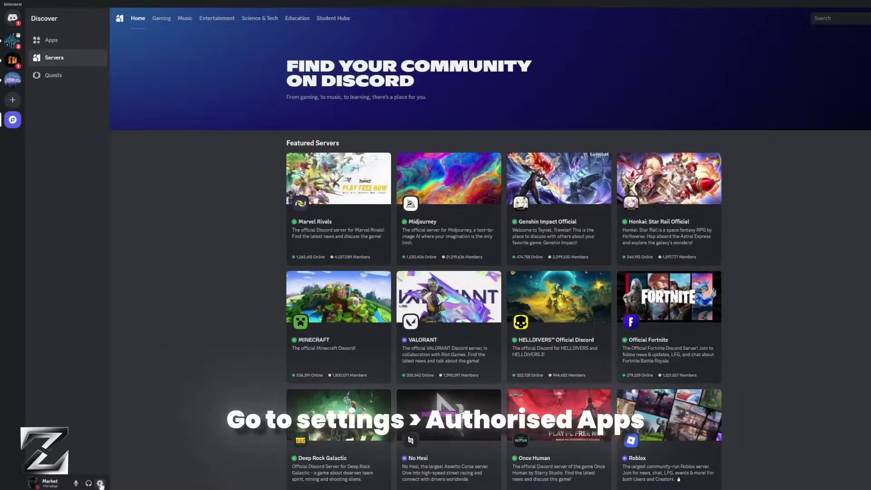
- Deauthorise FiveM under Discord's User Settings > Authorised Apps and confirm the removal
left_click(102, 482)
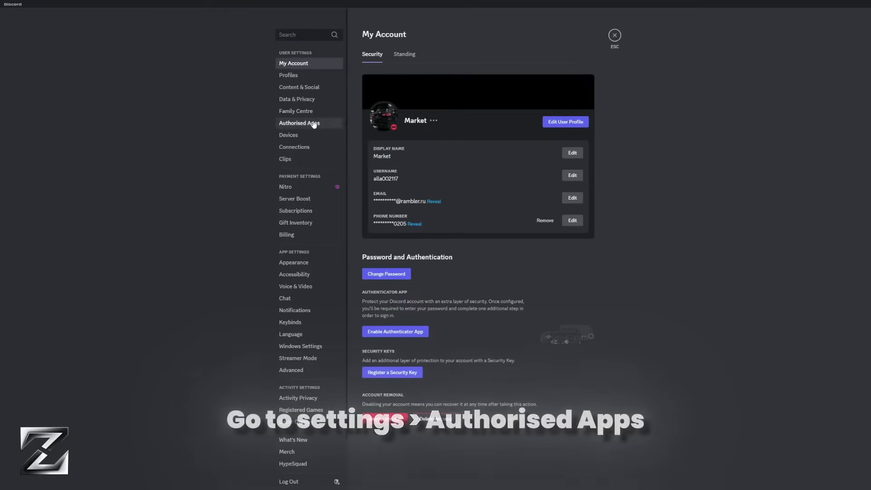
left_click(330, 123)
left_click(568, 125)
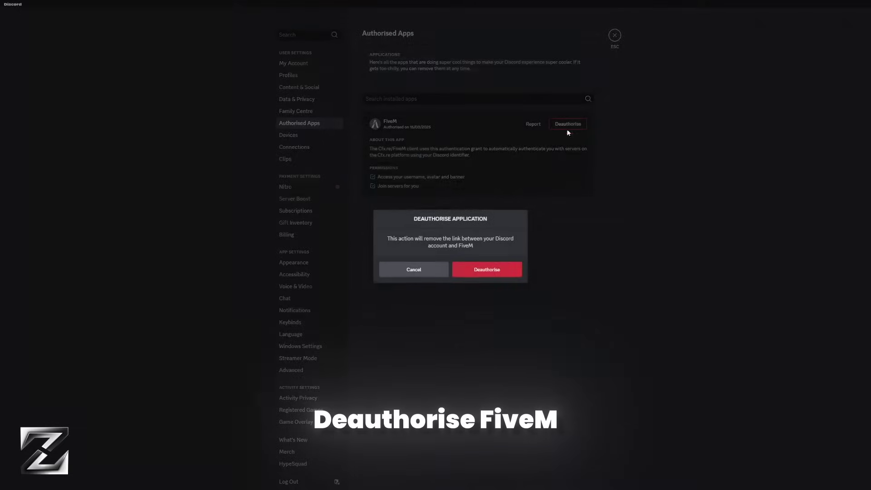
left_click(499, 268)
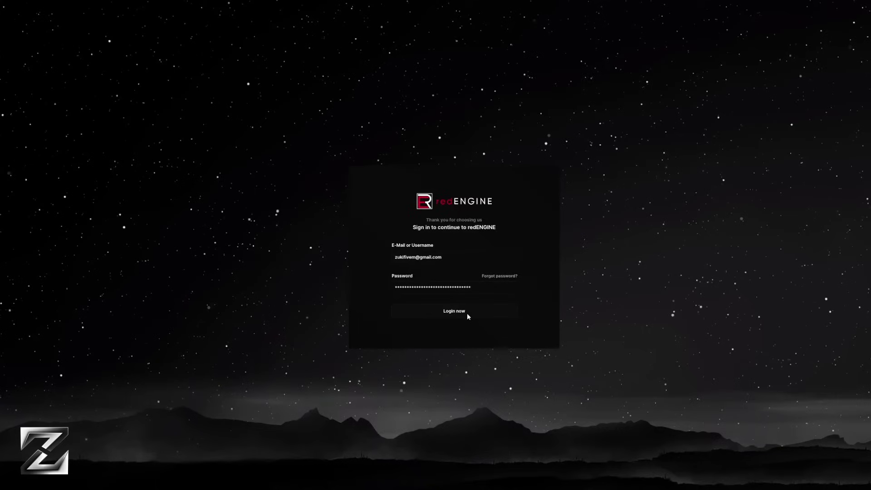
- Log in to redENGINE and turn off Spoof MAC Address in the 5M - Privacy Protector settings
left_click(466, 312)
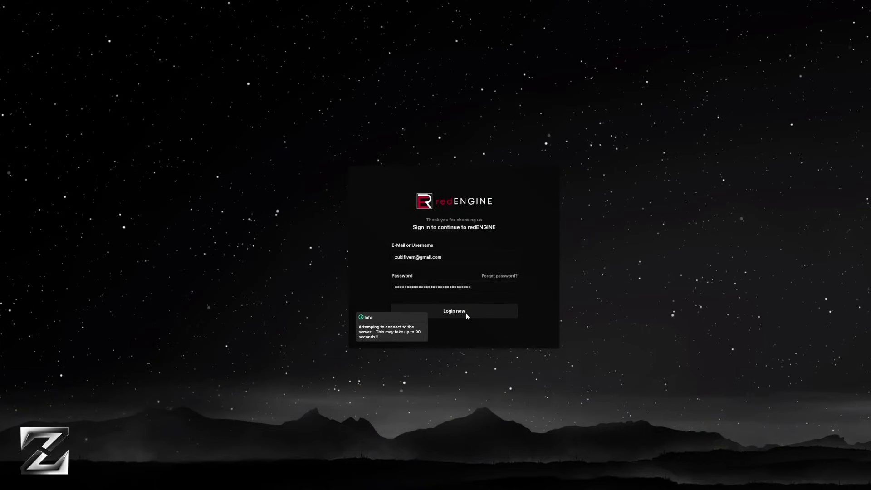
left_click(459, 285)
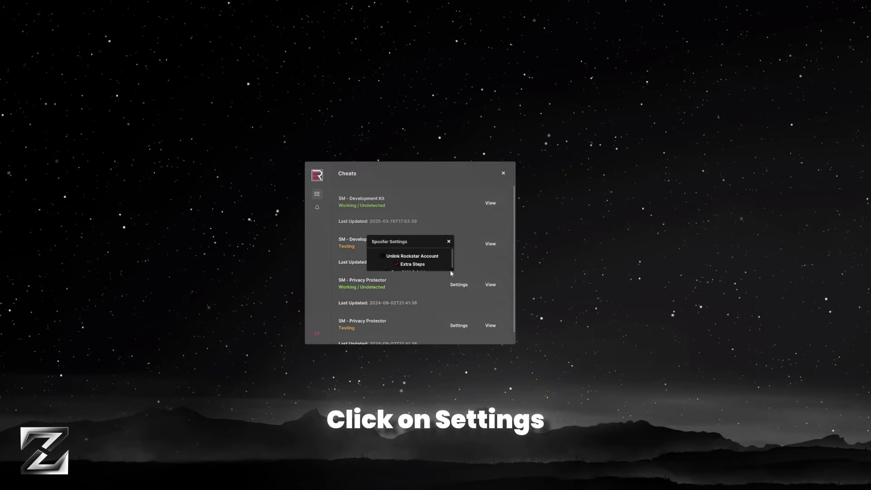
left_click(388, 269)
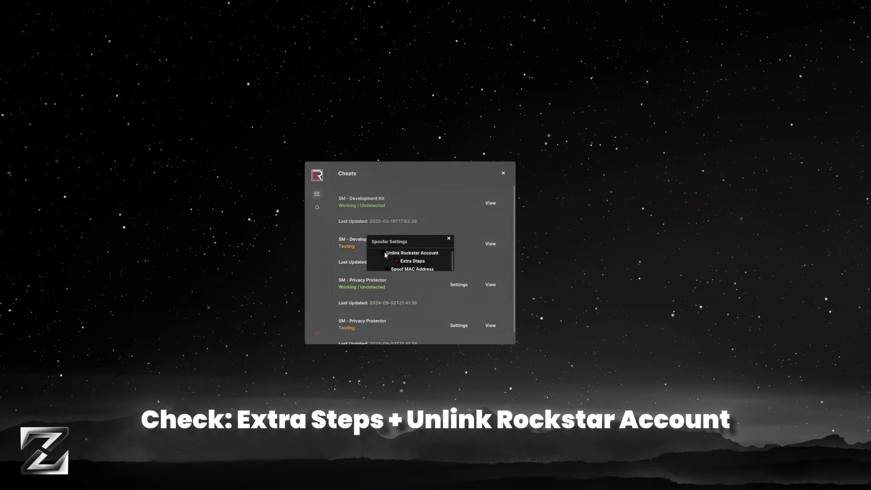
left_click(450, 239)
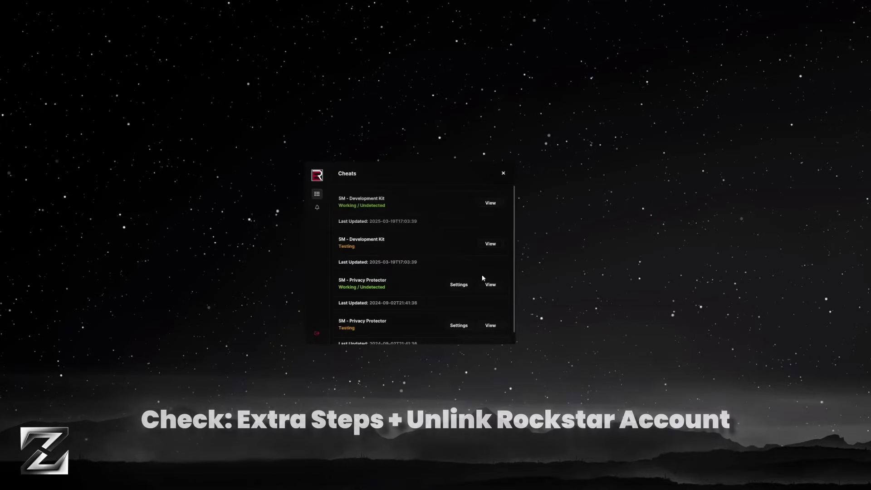
- Launch the 5M - Privacy Protector spoofer and accept the warning so it loads
left_click(490, 284)
left_click(489, 331)
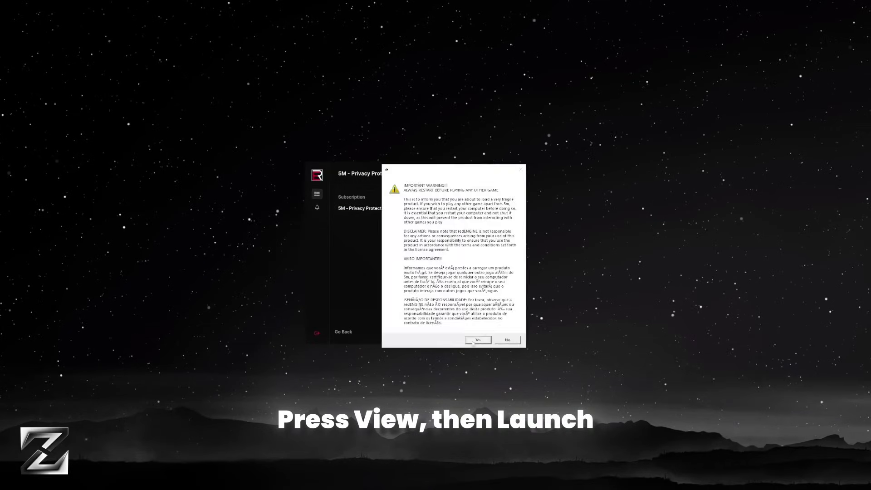
left_click(477, 340)
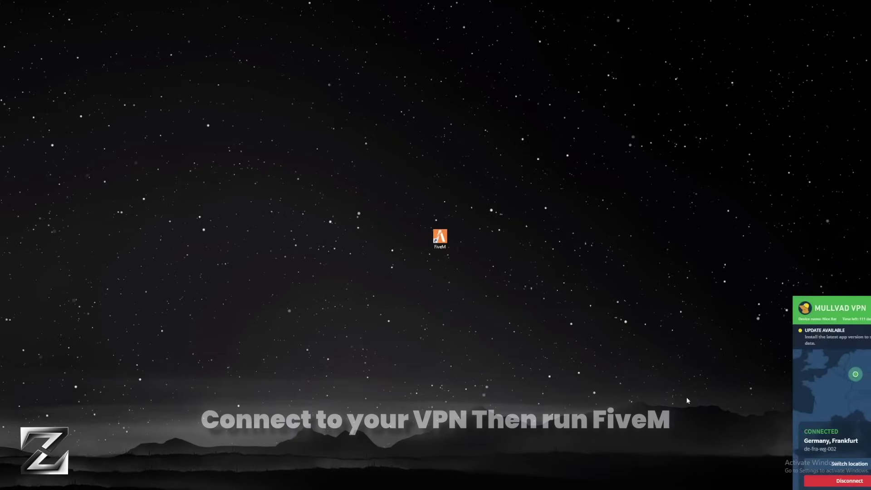
- Enter the Rockstar account email and password, sign in, and sign in again after leaving Account Verification
double_click(443, 242)
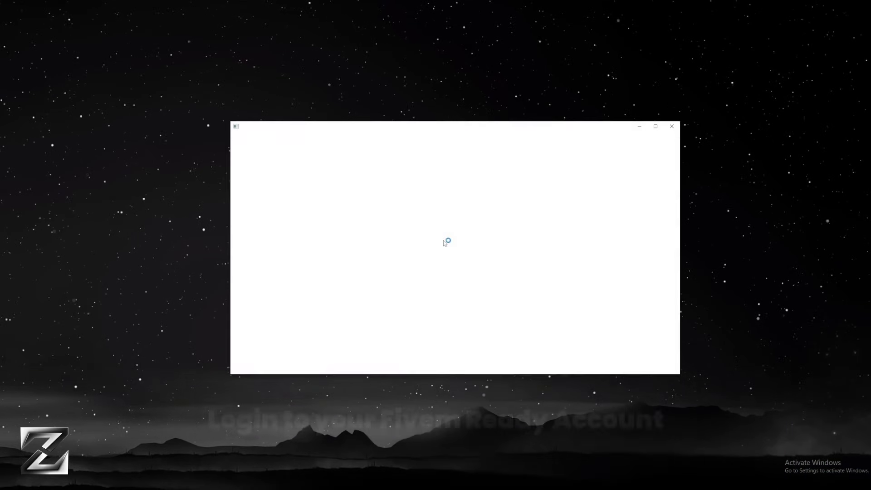
key("ctrl+x")
left_click(438, 240)
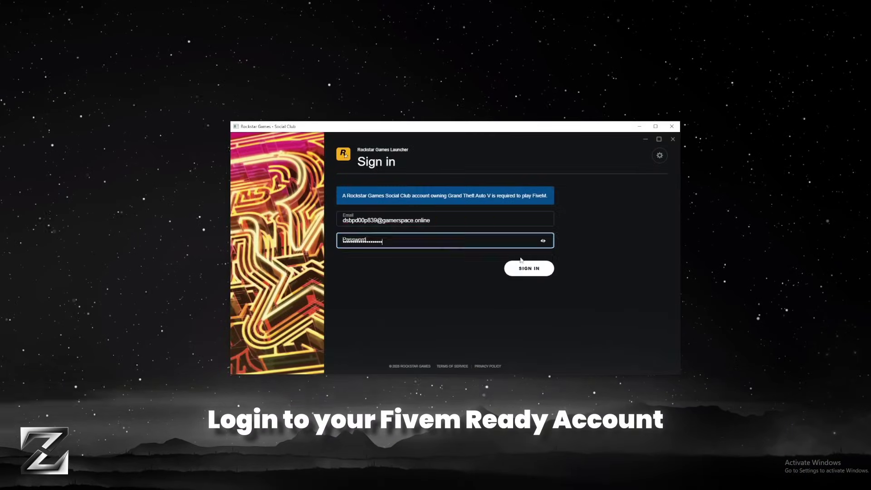
key("ctrl+v")
left_click(530, 268)
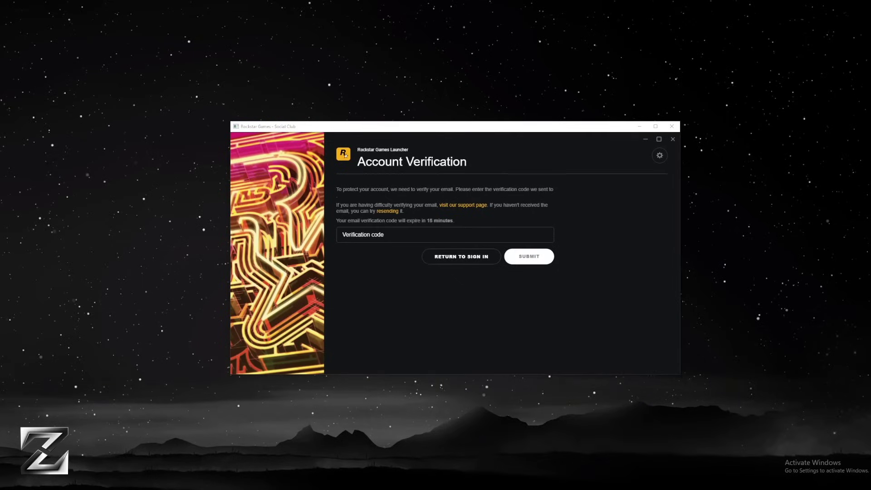
left_click(462, 256)
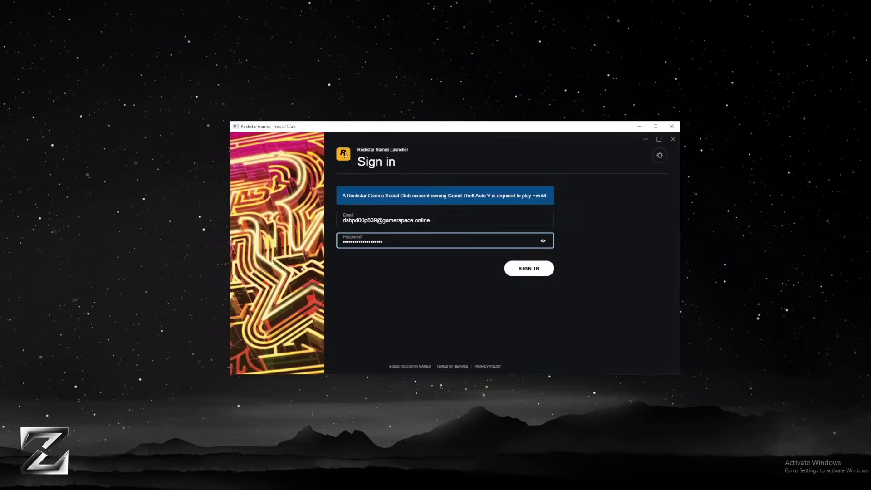
left_click(529, 267)
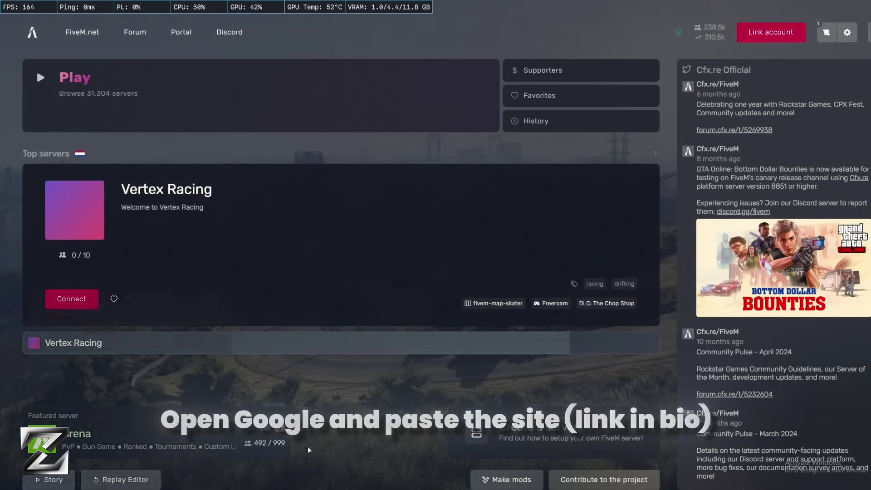
- Load the localhost:13172 debugging page and show DevTools' Network request blocking pane
key("super")
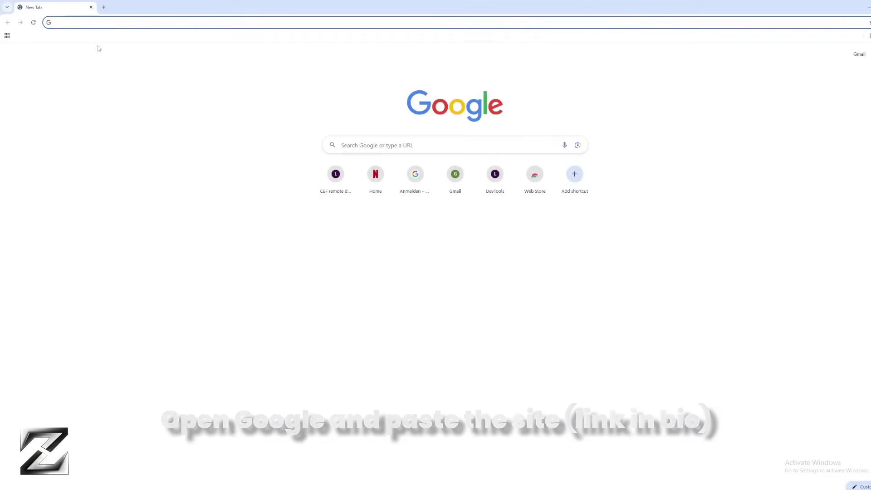
key("ctrl+v")
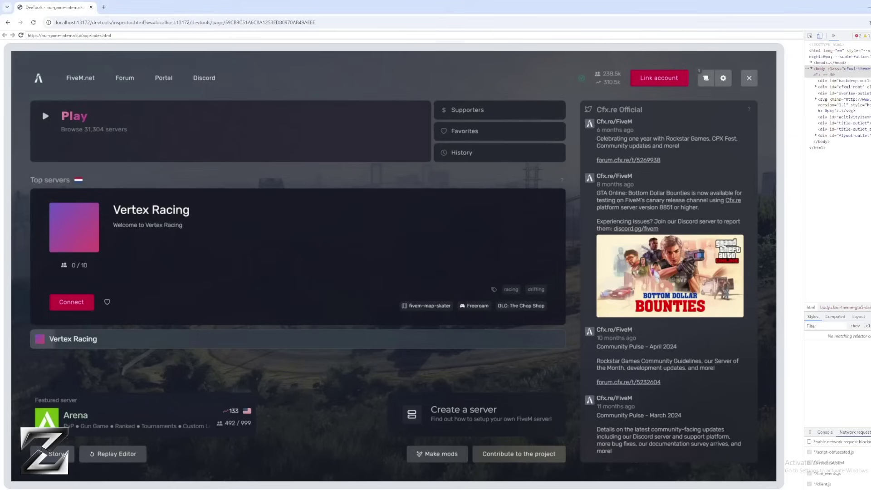
key("ctrl+shift+p")
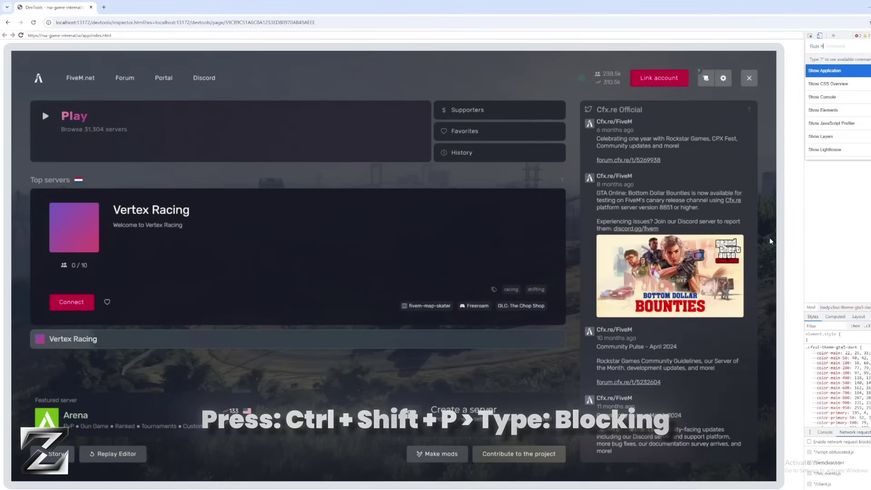
type("blocking")
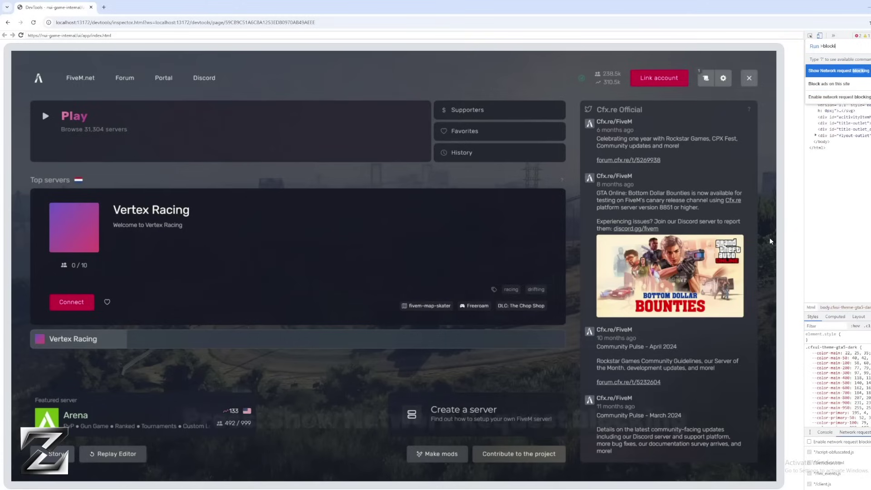
left_click(839, 71)
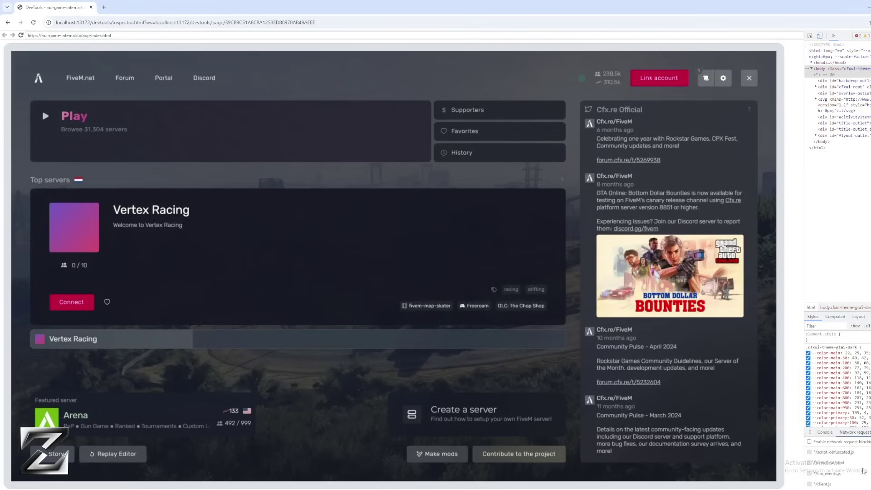
- Enable network request blocking and add block patterns such as */anticheat.js
left_click(815, 443)
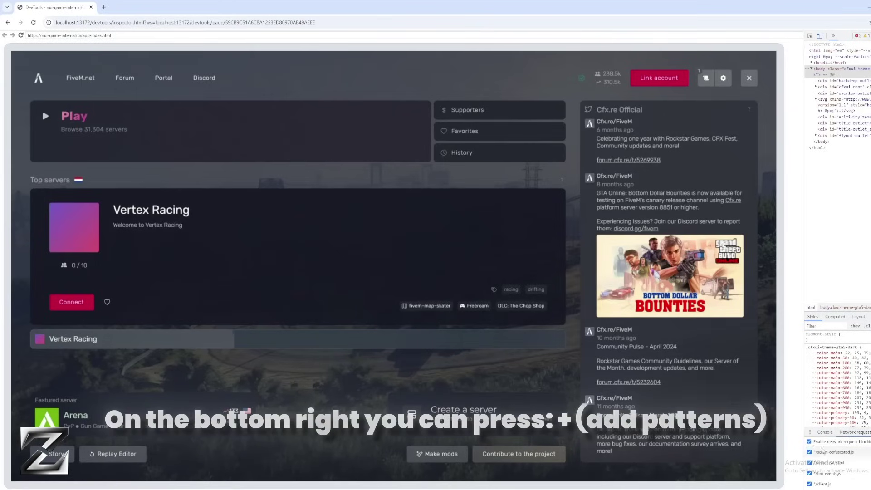
left_click(817, 460)
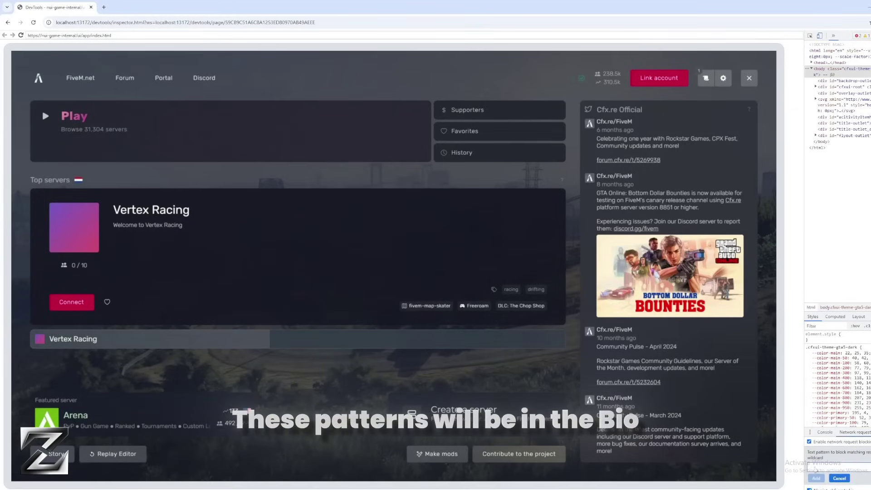
left_click(831, 477)
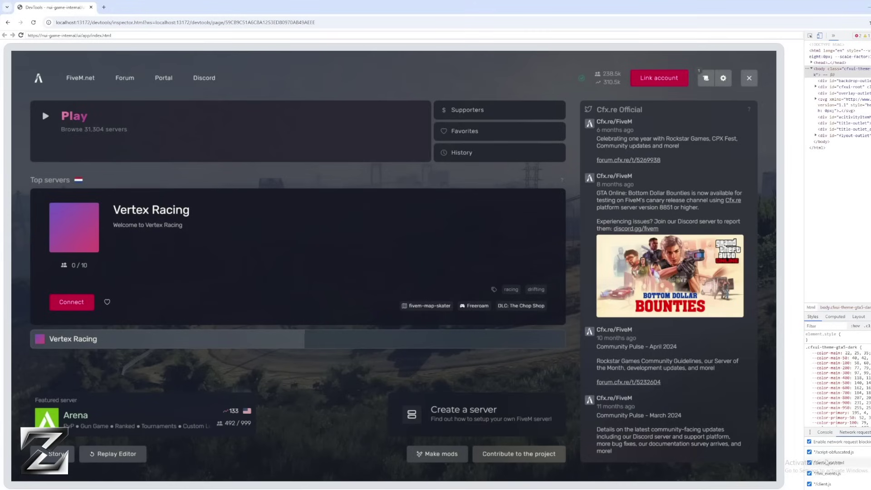
scroll(831, 460, "down", 1)
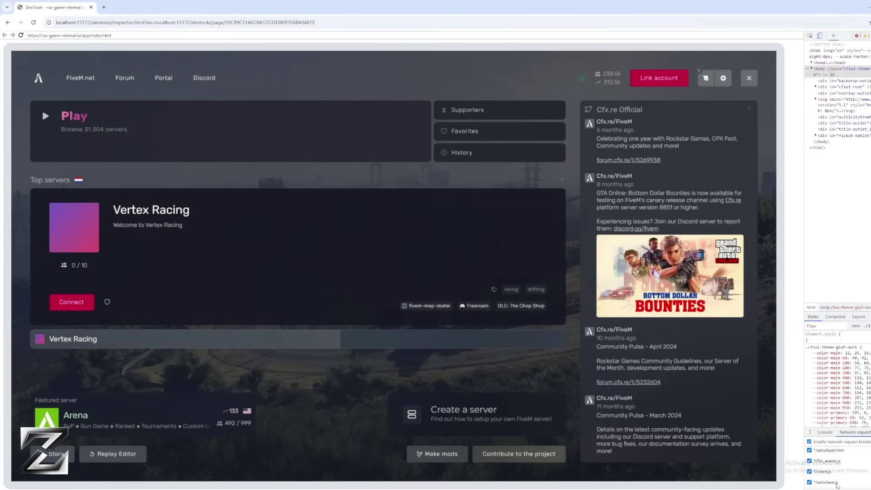
scroll(838, 472, "up", 1)
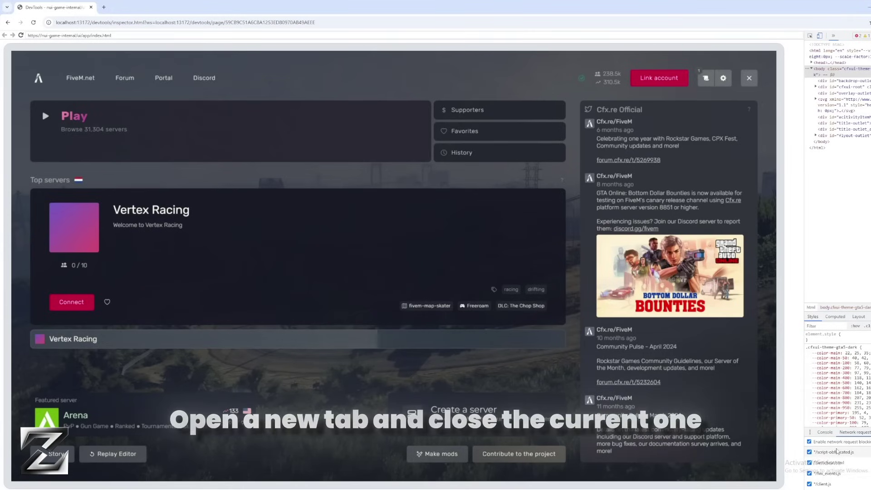
- Replace the old DevTools tab with a fresh one, then reload localhost:13172 in Chrome during loading
left_click(104, 8)
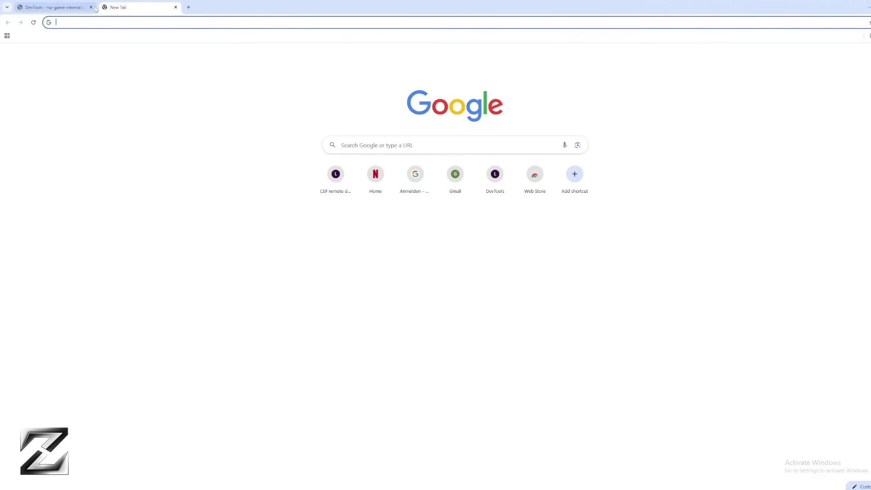
left_click(91, 7)
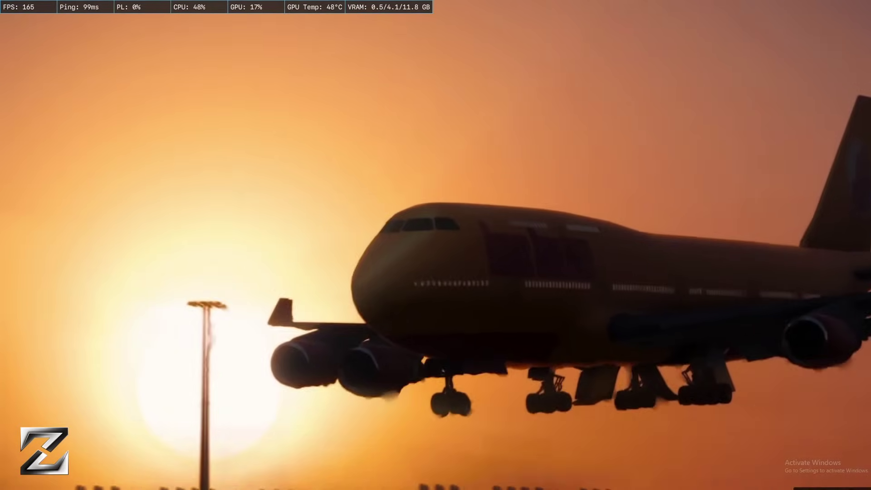
key("super")
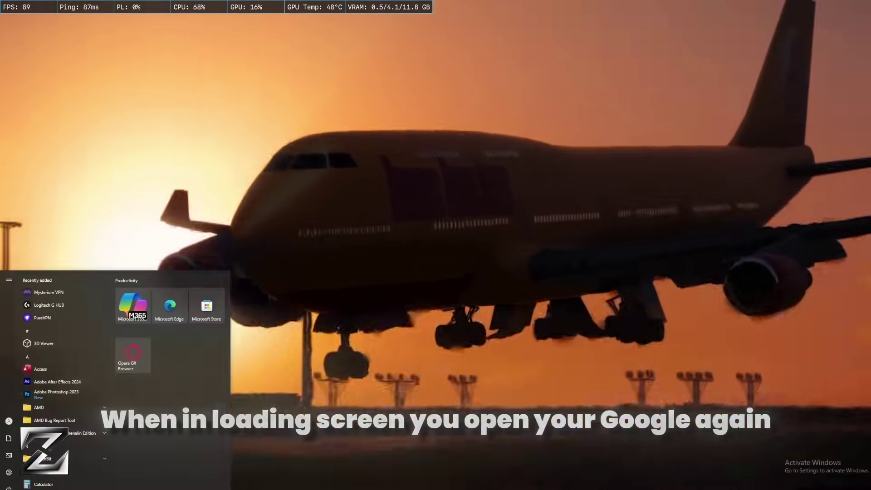
left_click(254, 477)
key("Return")
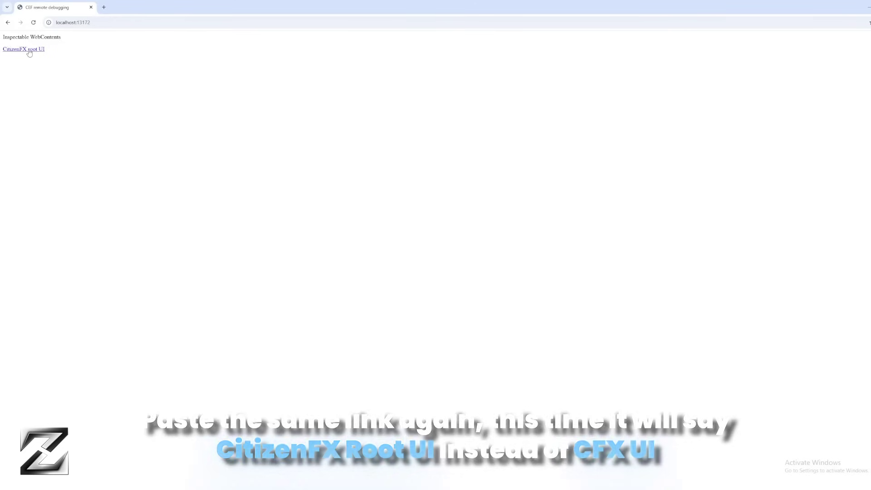
- Open the CitizenFX root UI entry in the DevTools inspector while FiveM keeps loading
left_click(28, 51)
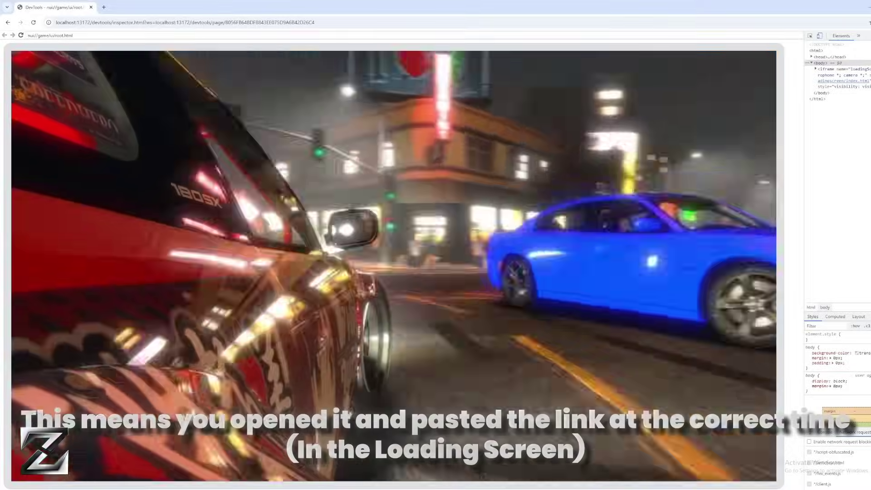